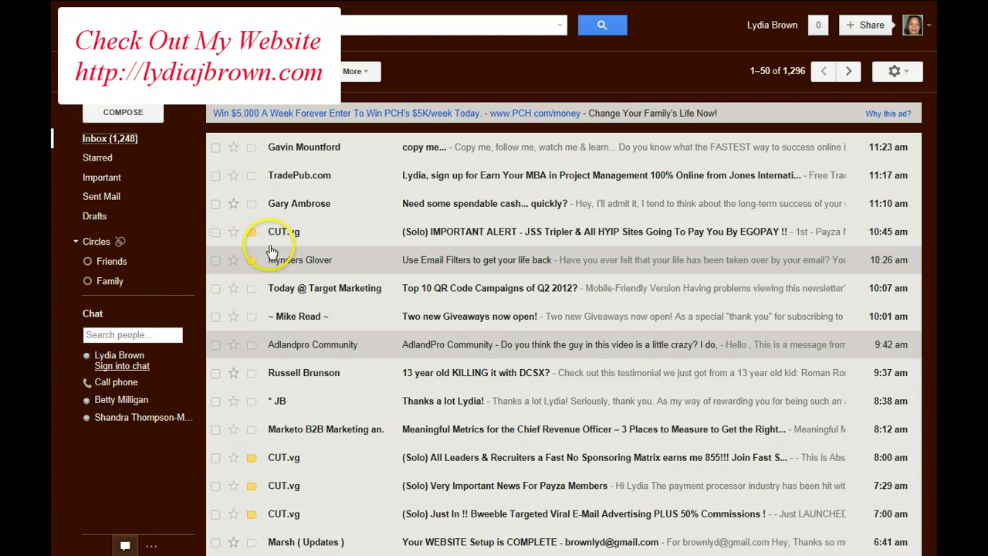
Select the CUT.vg IMPORTANT ALERT email and bring up the More actions menu
left_click(216, 232)
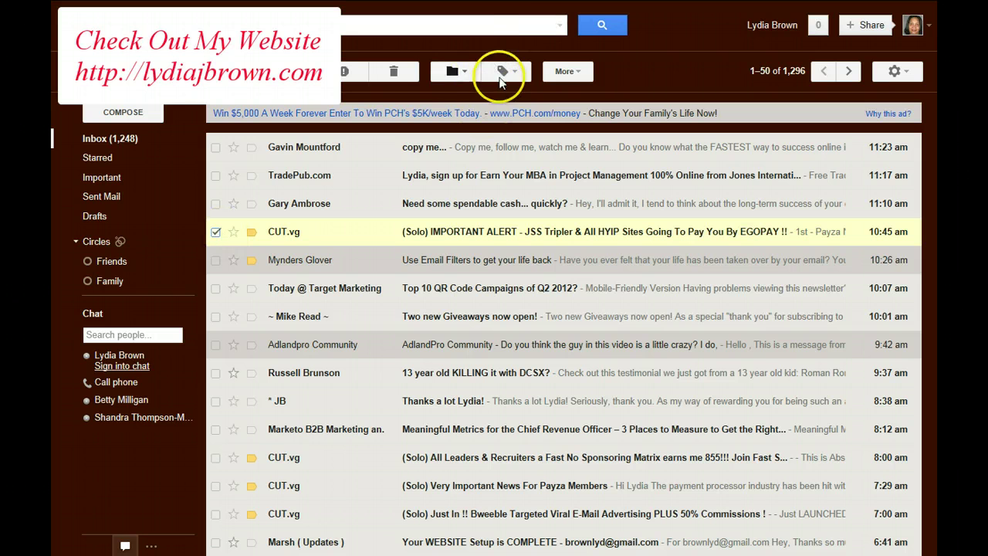
left_click(215, 233)
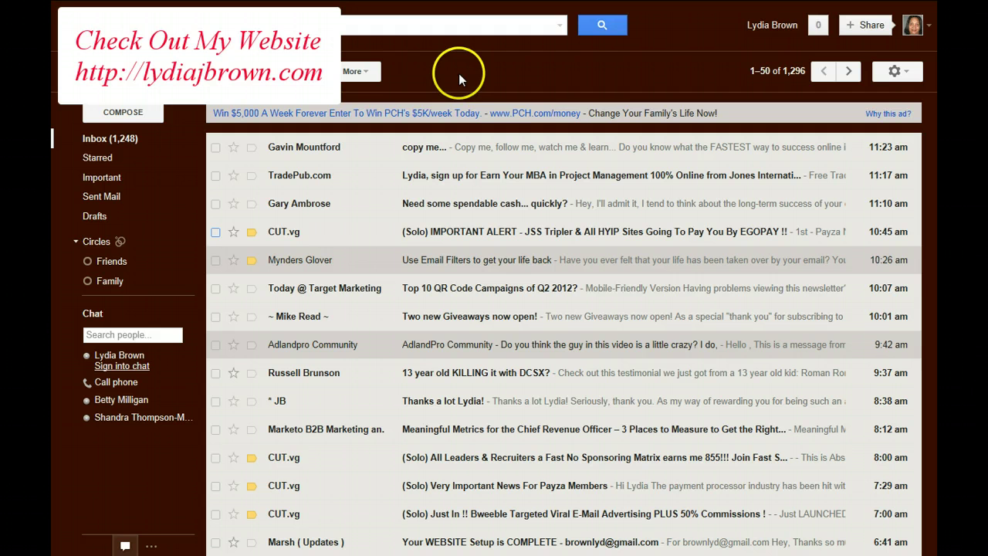
left_click(216, 232)
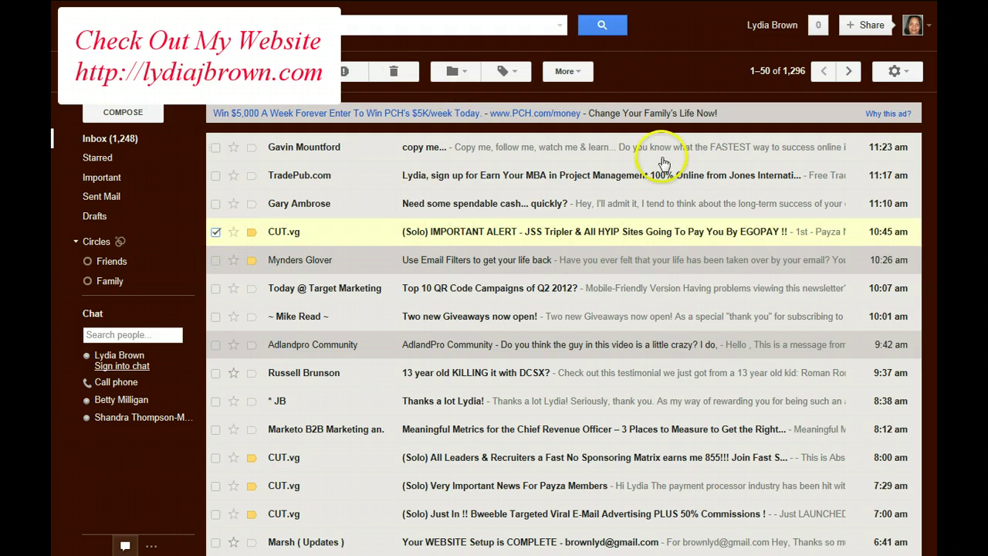
left_click(579, 72)
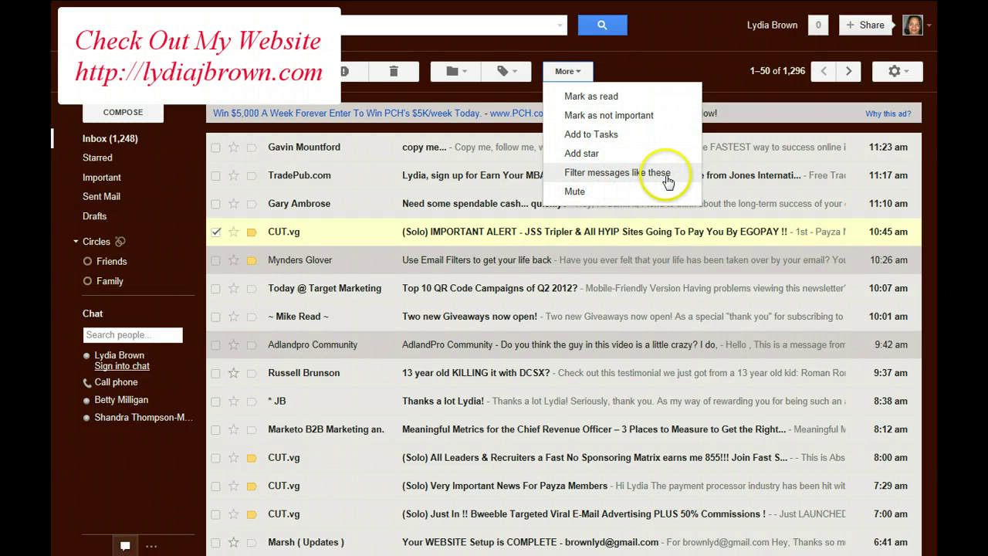
Build a filter from messages like the CUT.vg one (about 67 matches) with Apply the label enabled
left_click(633, 178)
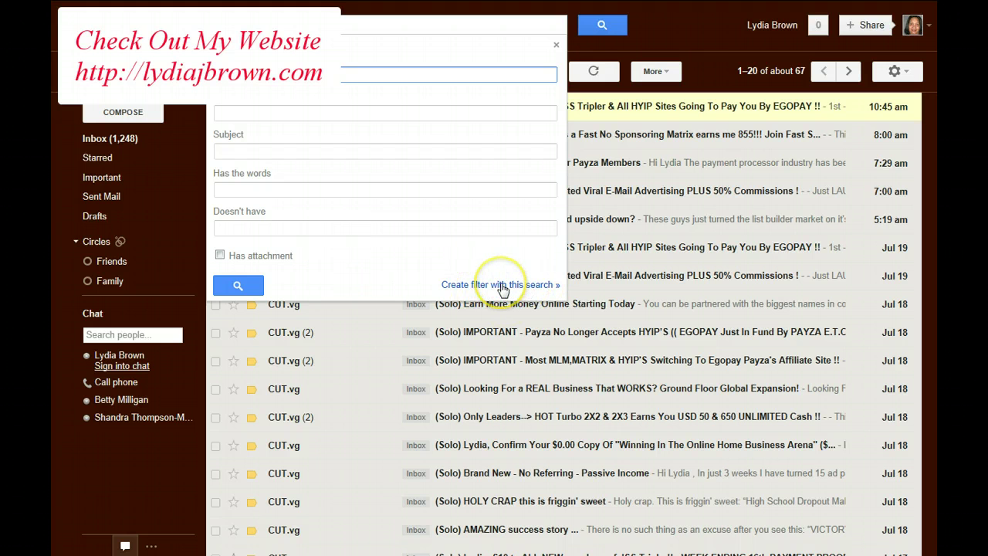
left_click(500, 285)
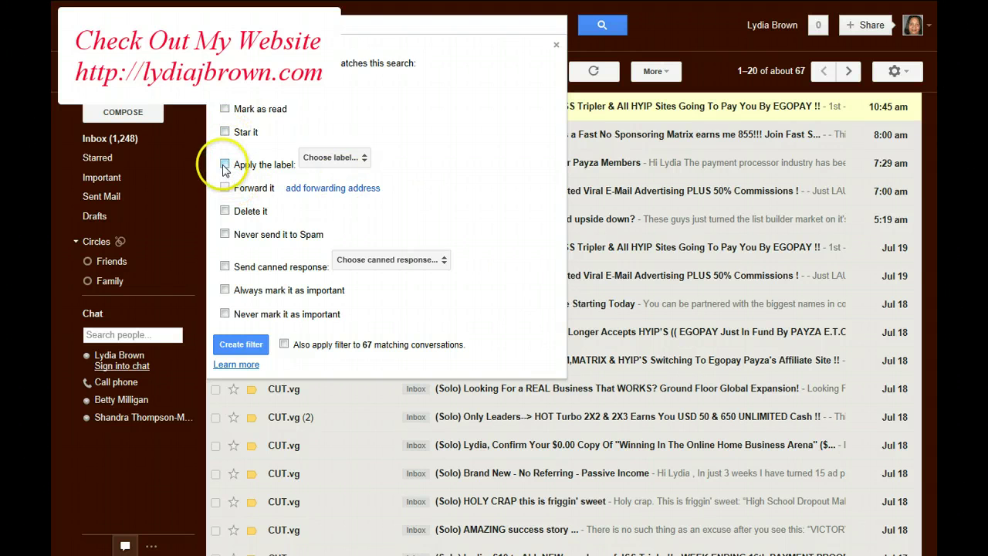
left_click(223, 165)
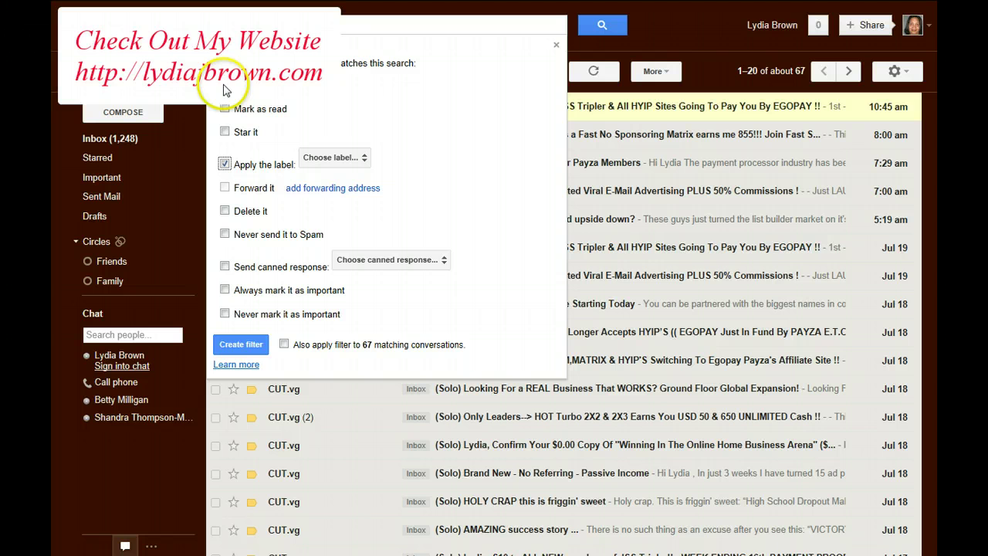
left_click(365, 162)
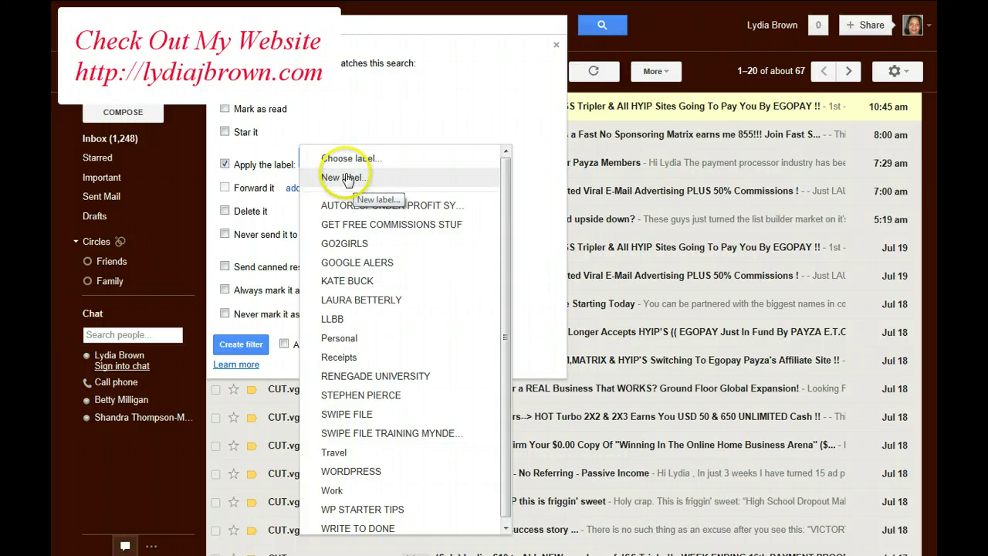
Create a new label named cut.vg as the filter's label
left_click(347, 178)
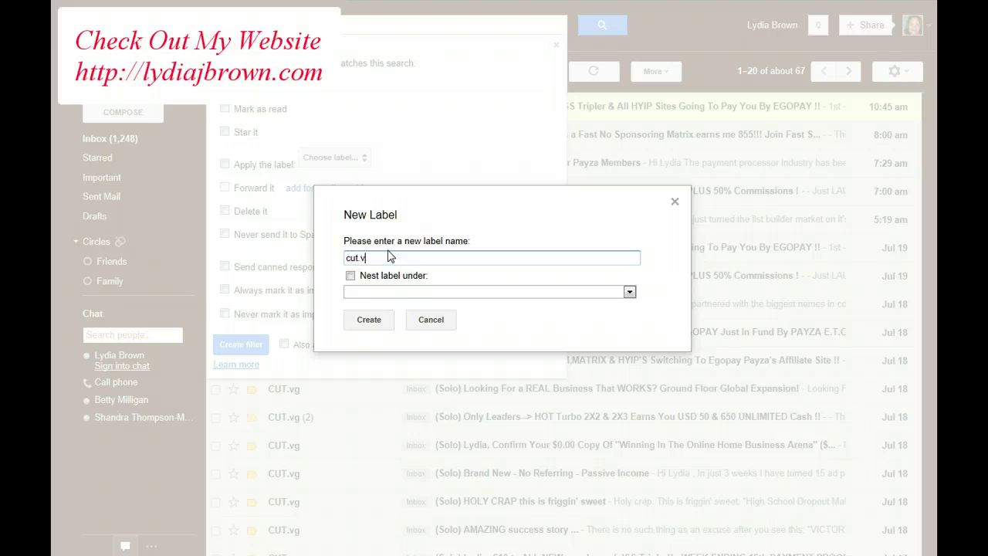
left_click(369, 319)
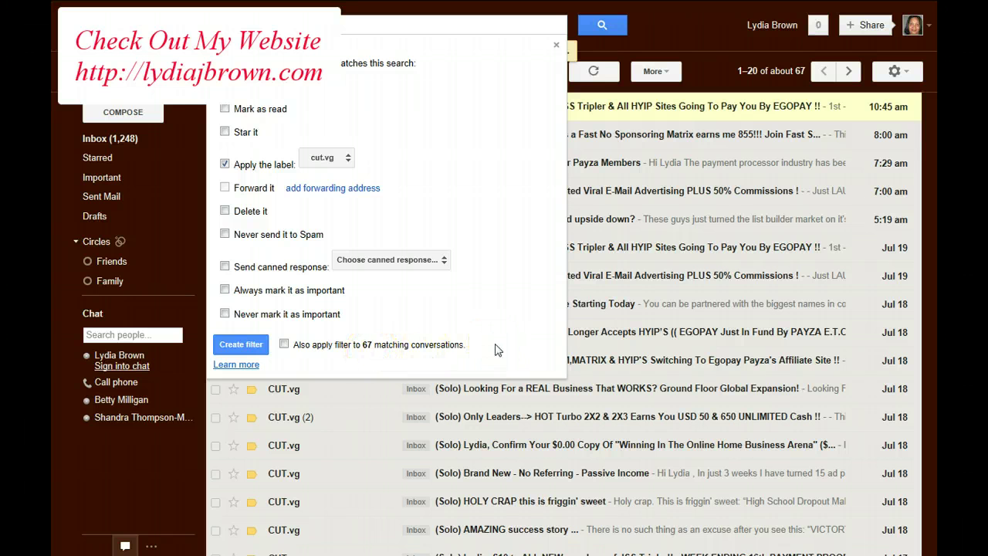
Create the filter and also apply it to the 67 existing matching conversations
left_click(283, 344)
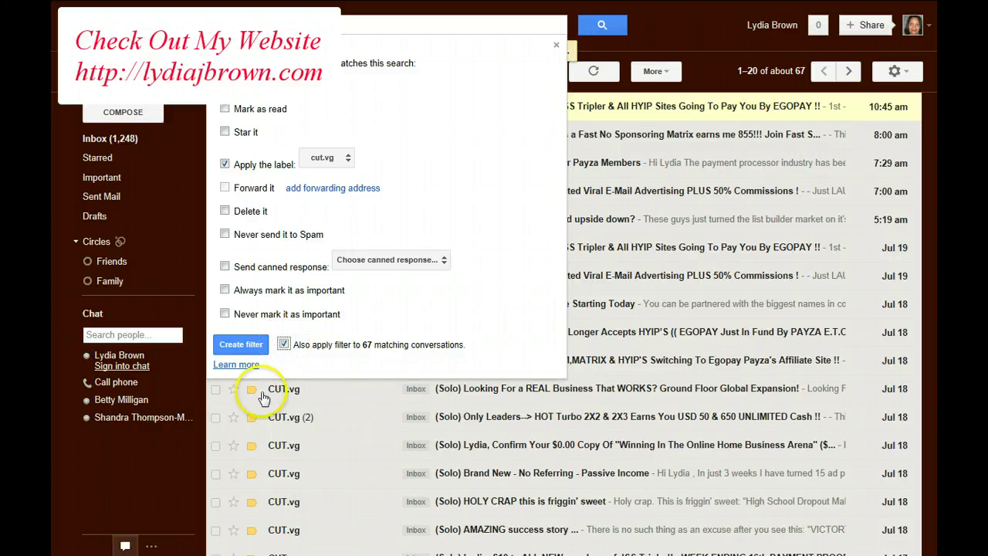
left_click(239, 346)
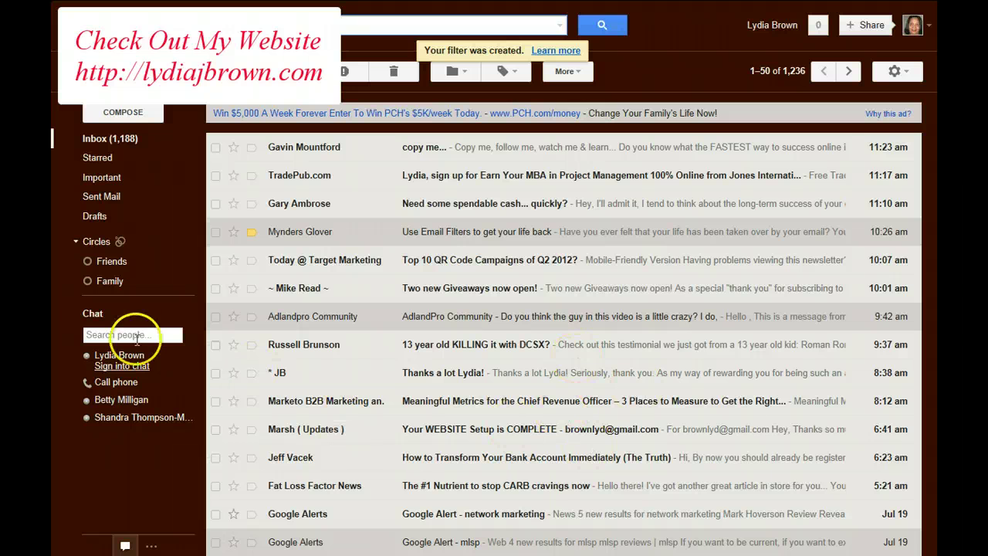
mouse_move(65, 251)
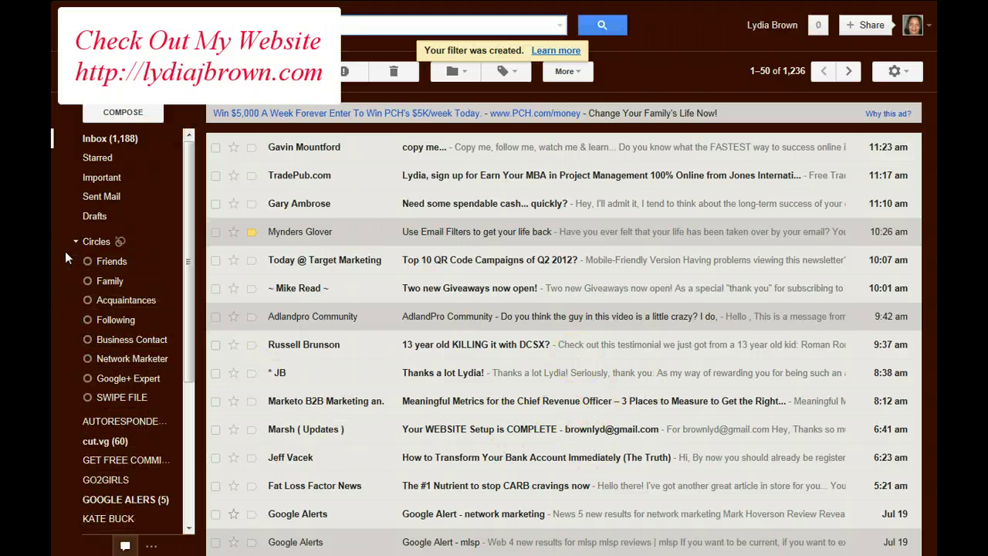
left_click(109, 444)
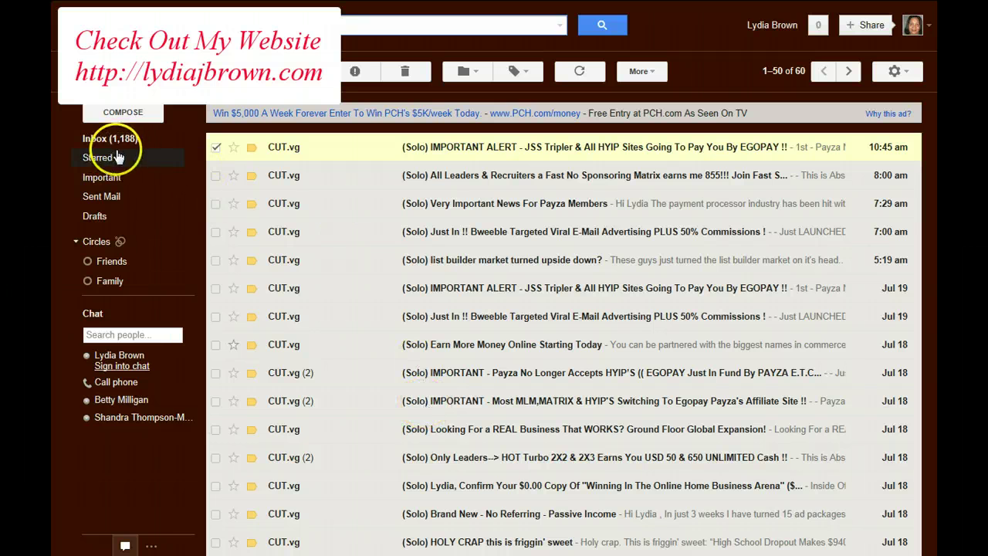
mouse_move(118, 156)
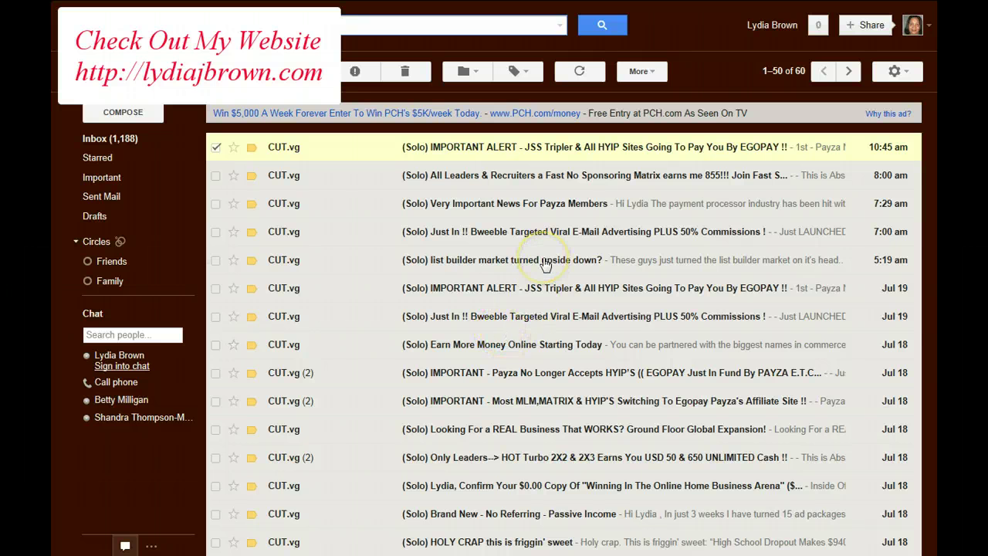
left_click(100, 139)
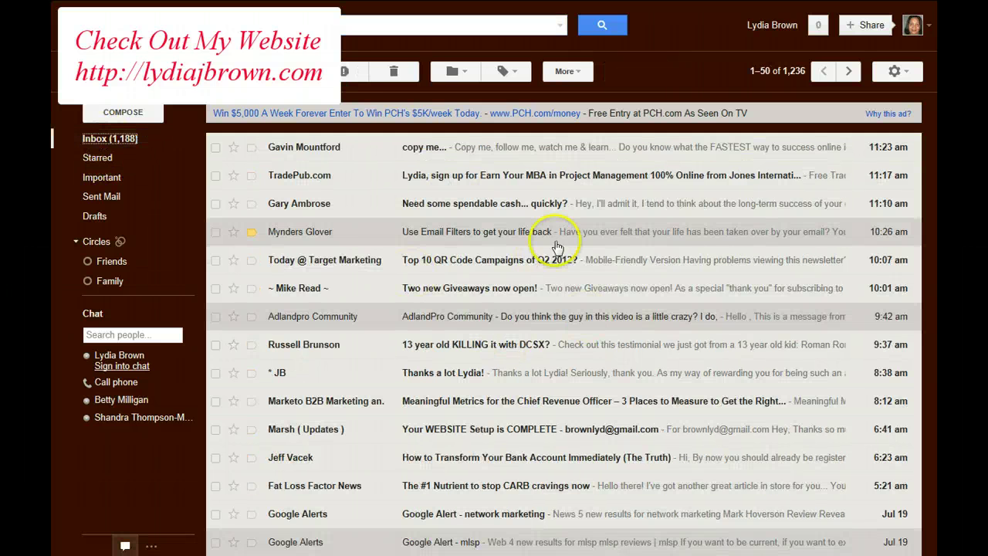
scroll(661, 231, "down", 12)
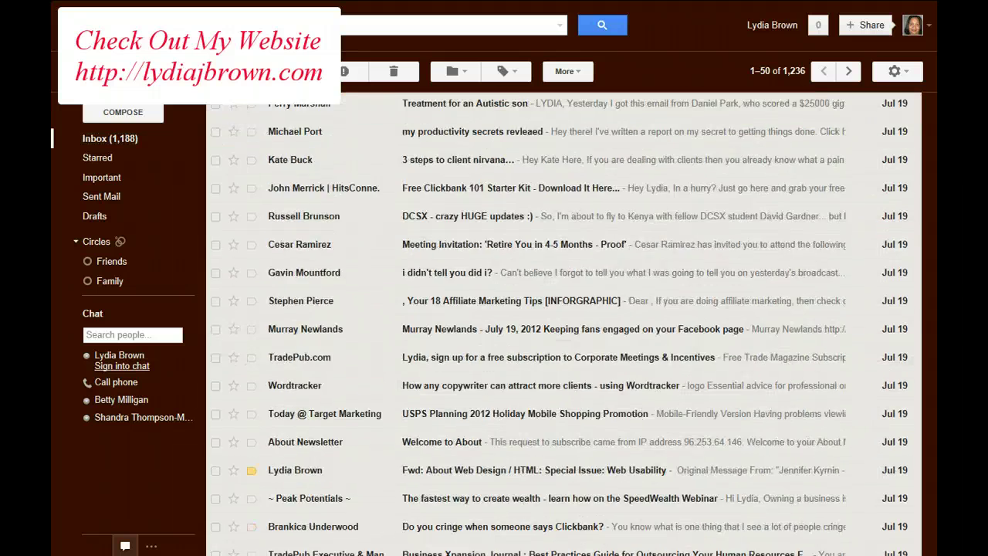
scroll(375, 342, "up", 12)
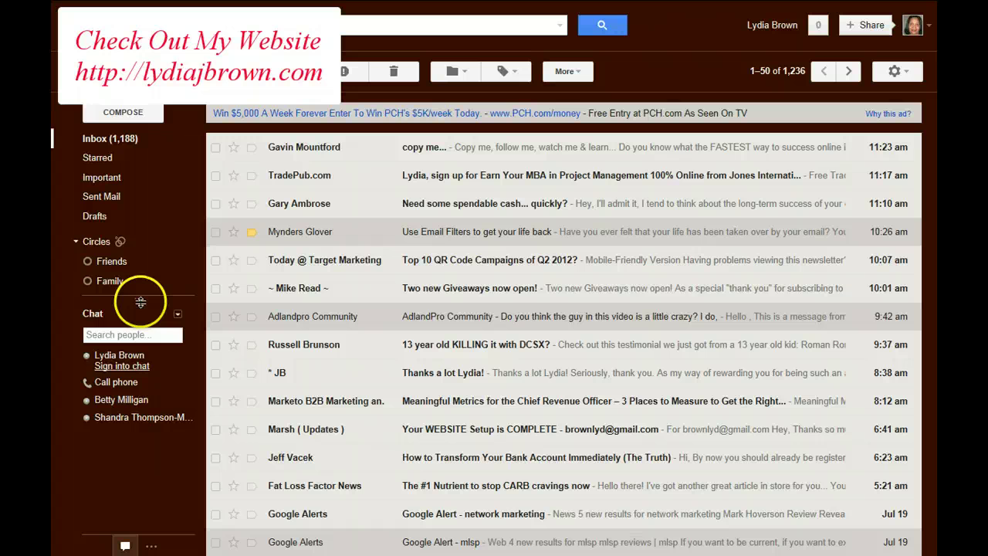
mouse_move(184, 284)
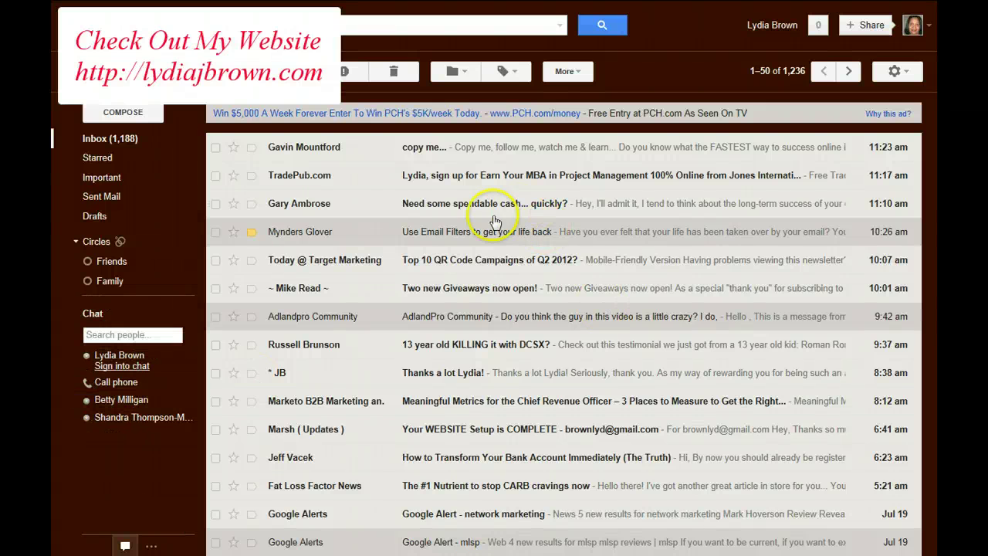
mouse_move(143, 236)
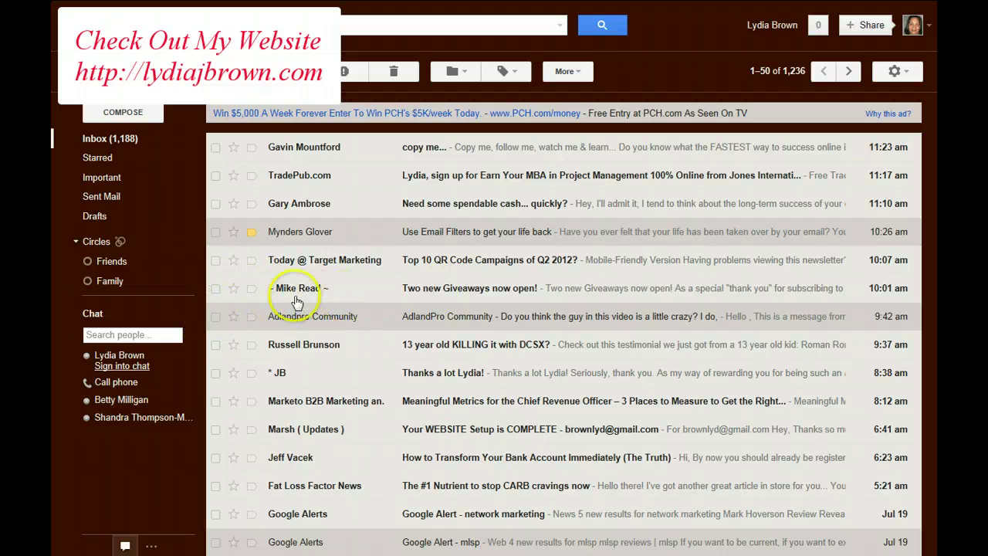
Create a label with the sender's name and apply it to the 'Two new Giveaways now open!' conversation
left_click(215, 288)
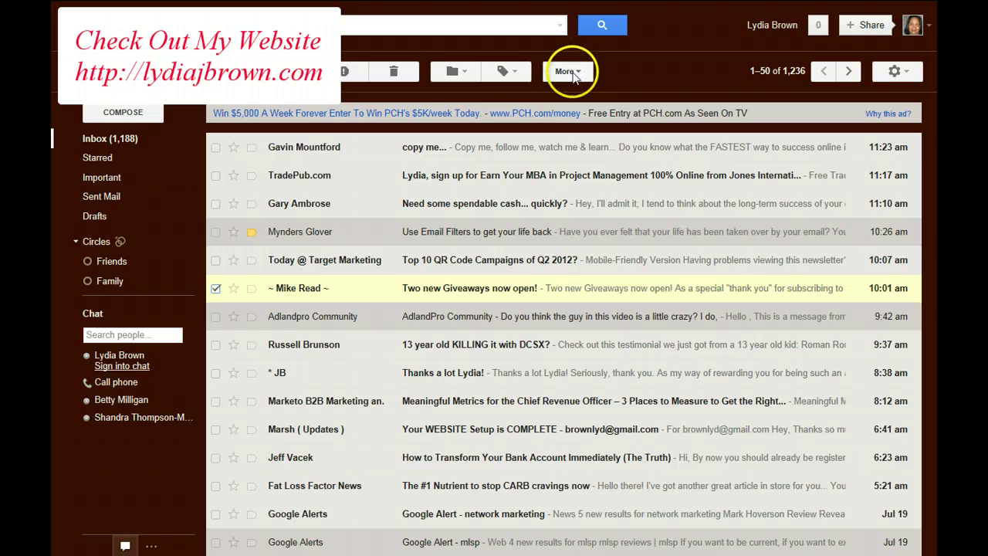
left_click(216, 289)
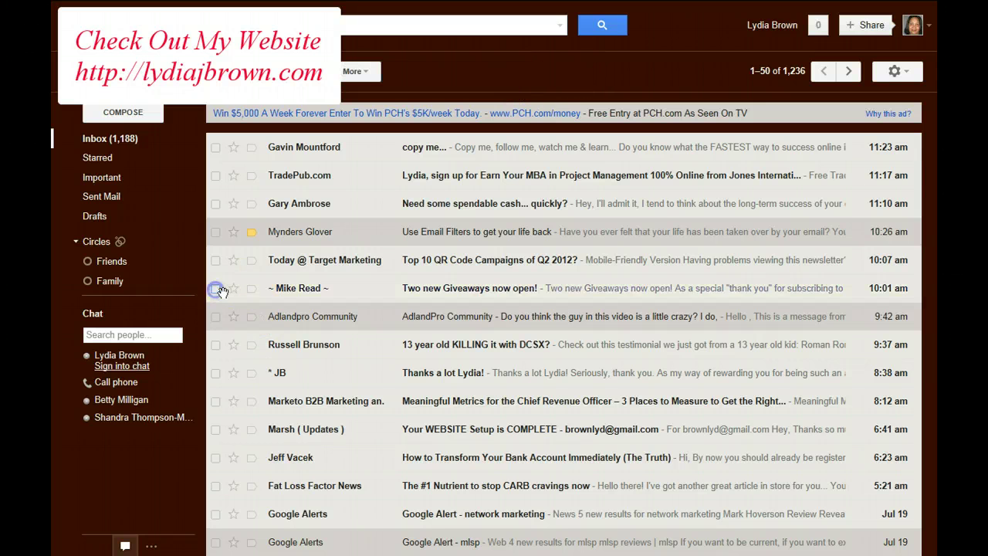
left_click(215, 287)
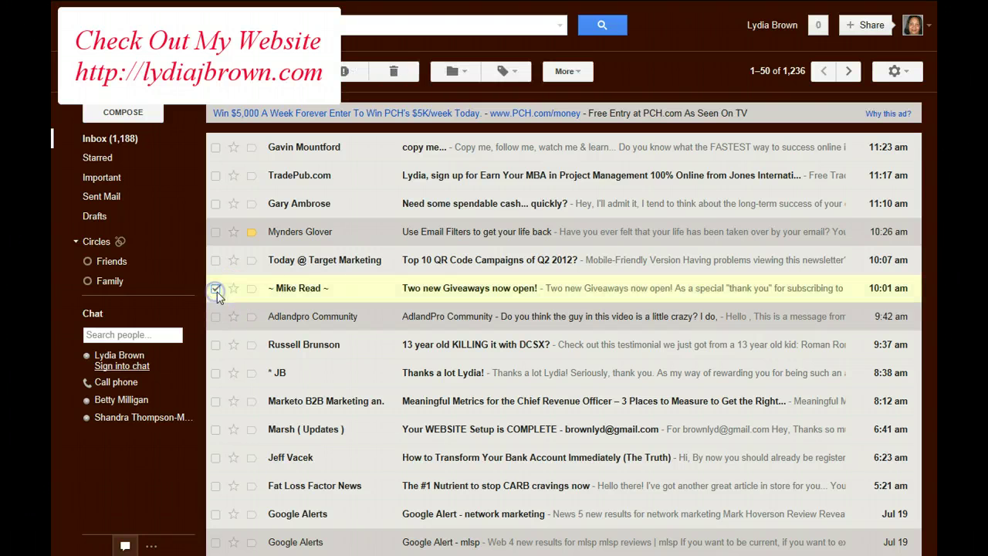
left_click(512, 71)
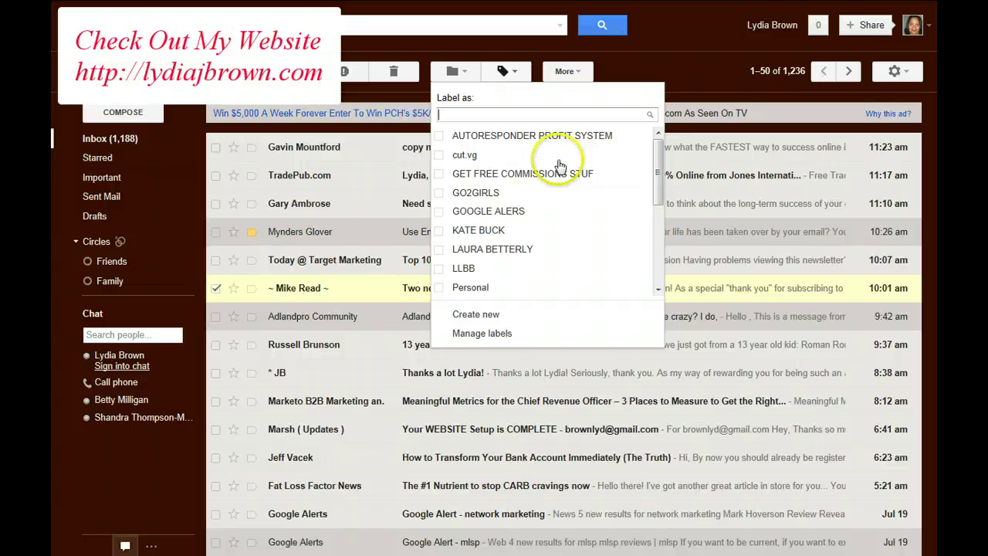
left_click(488, 317)
left_click(491, 318)
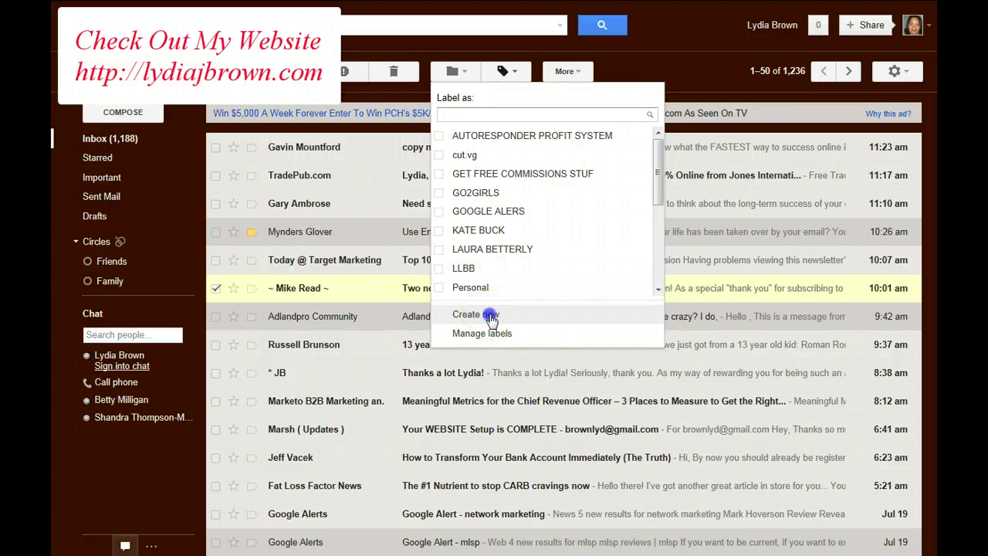
left_click(391, 257)
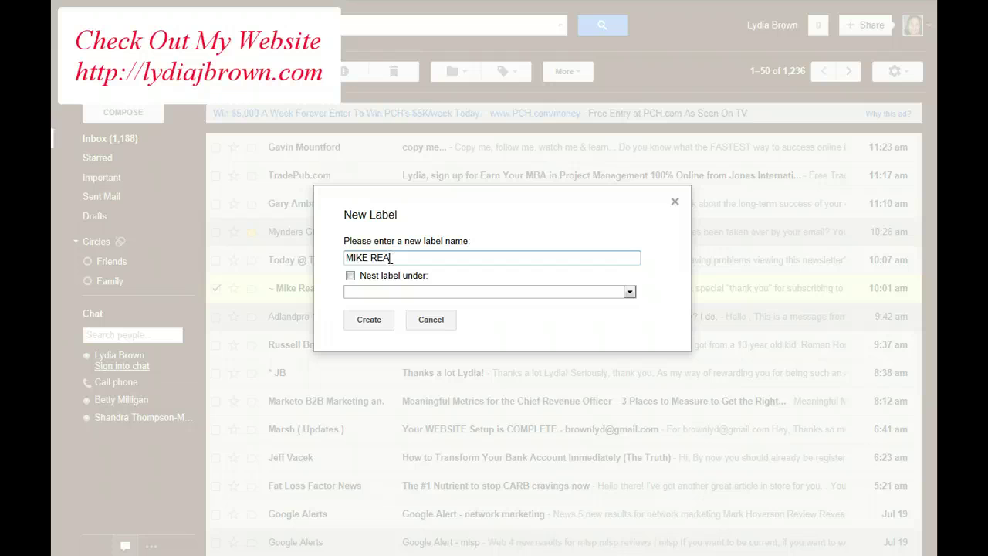
left_click(369, 318)
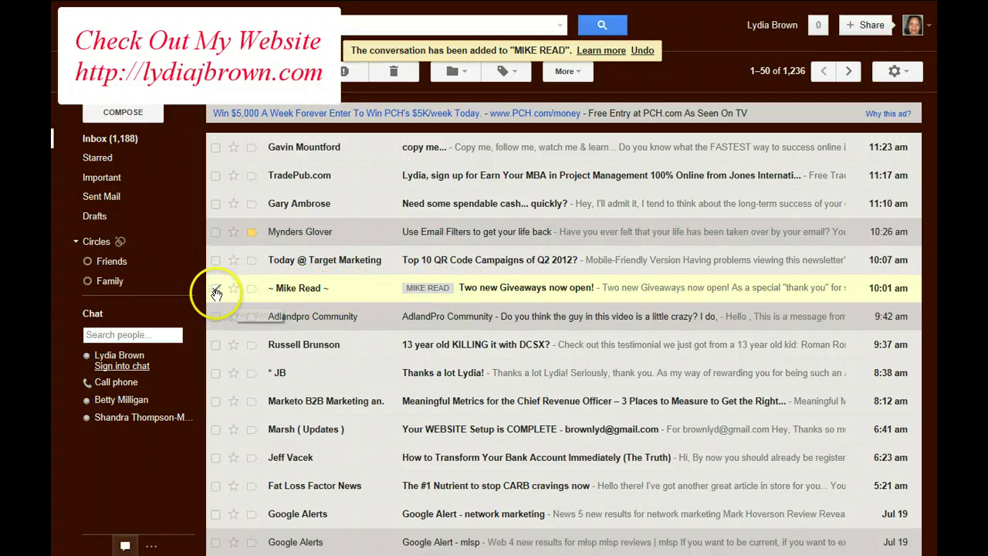
left_click_drag(216, 293, 220, 287)
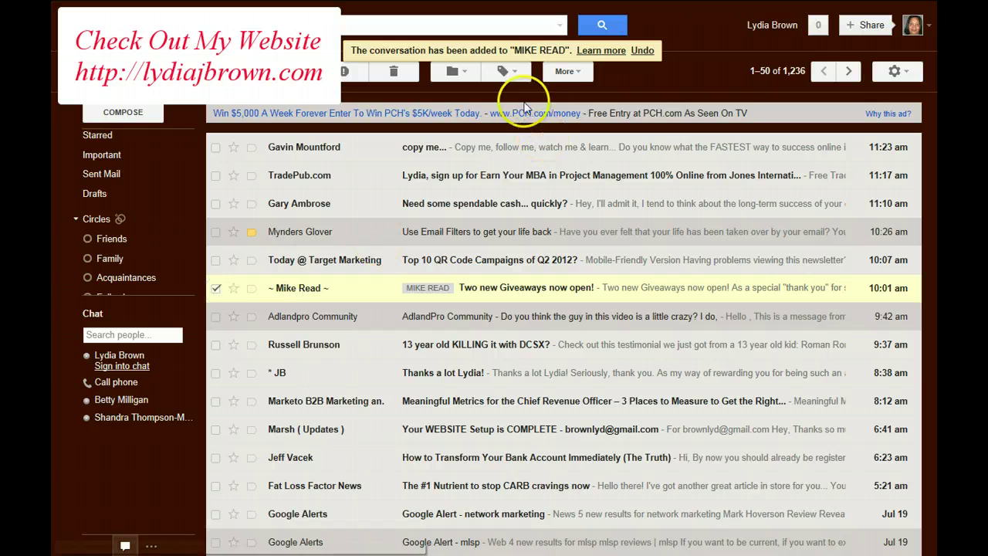
left_click(508, 71)
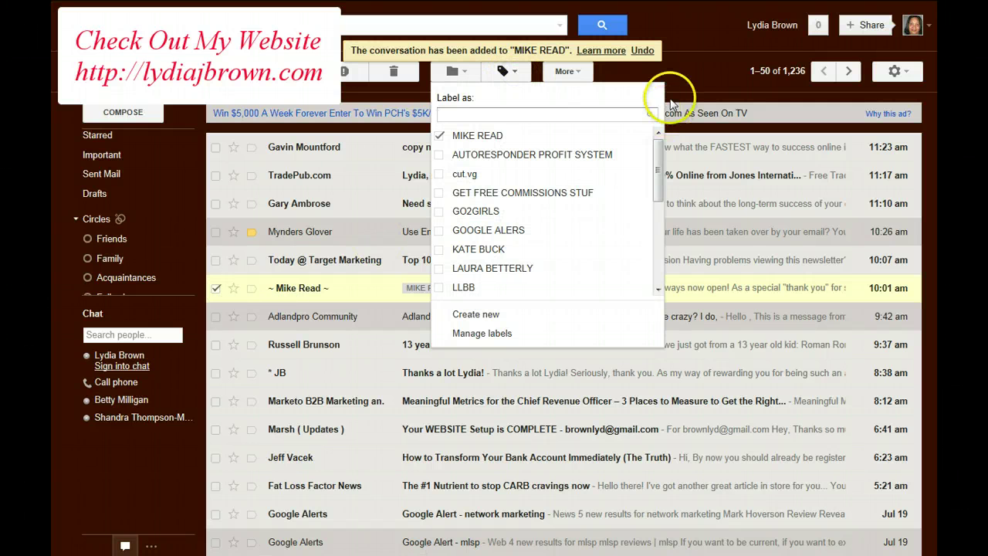
left_click(685, 75)
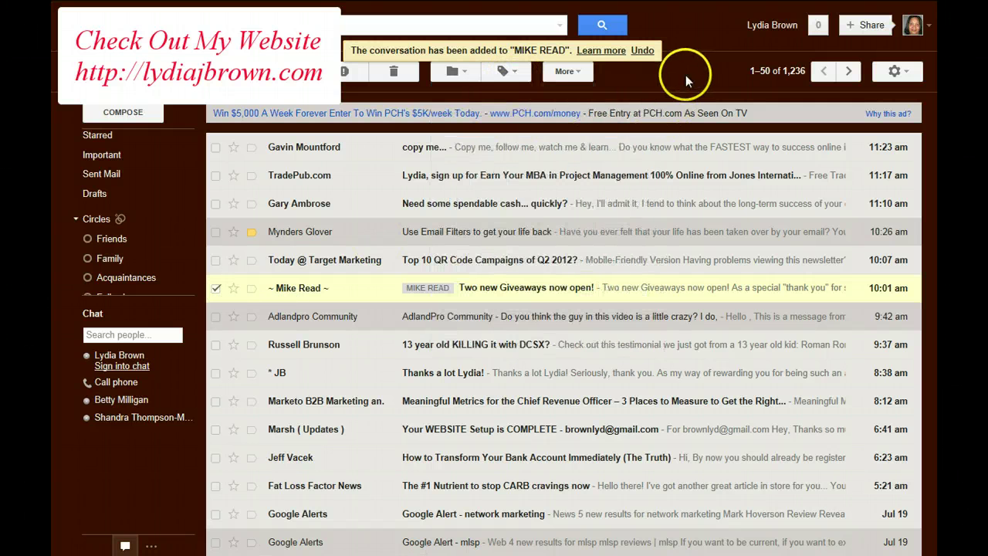
left_click(511, 71)
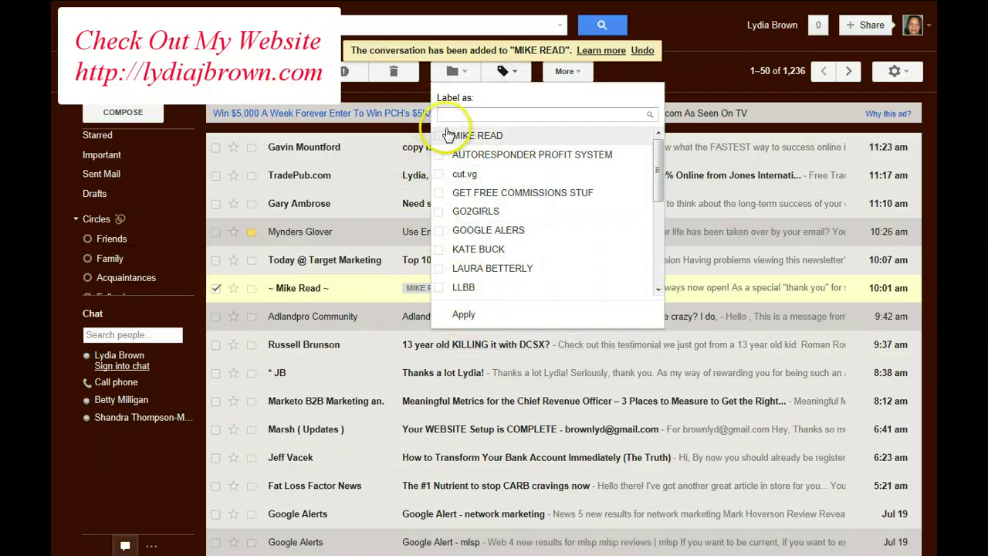
left_click(694, 72)
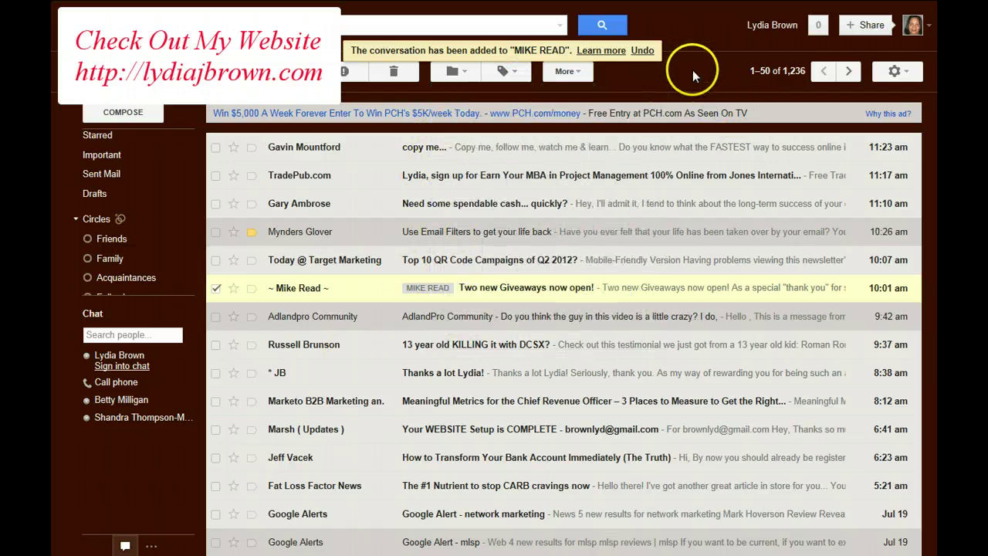
left_click(581, 74)
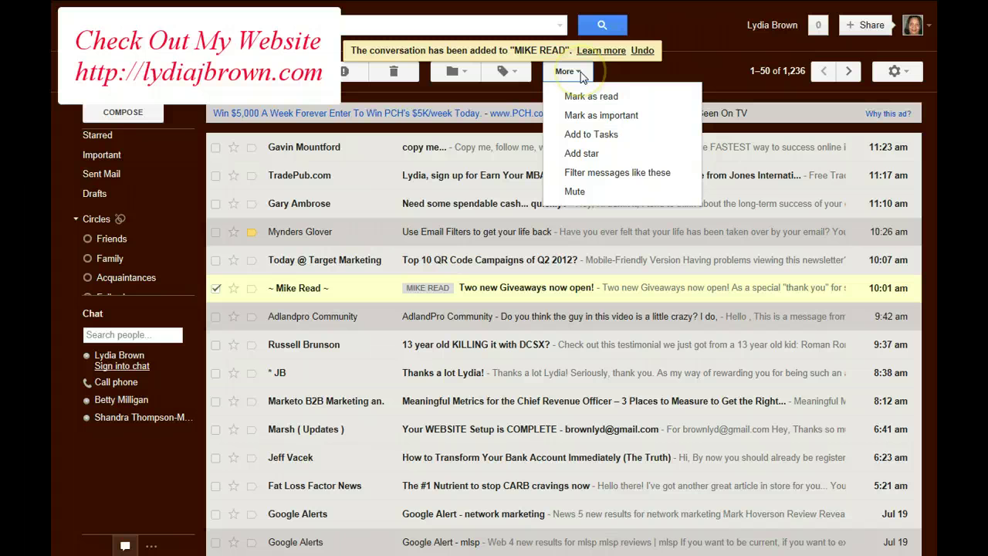
left_click(619, 175)
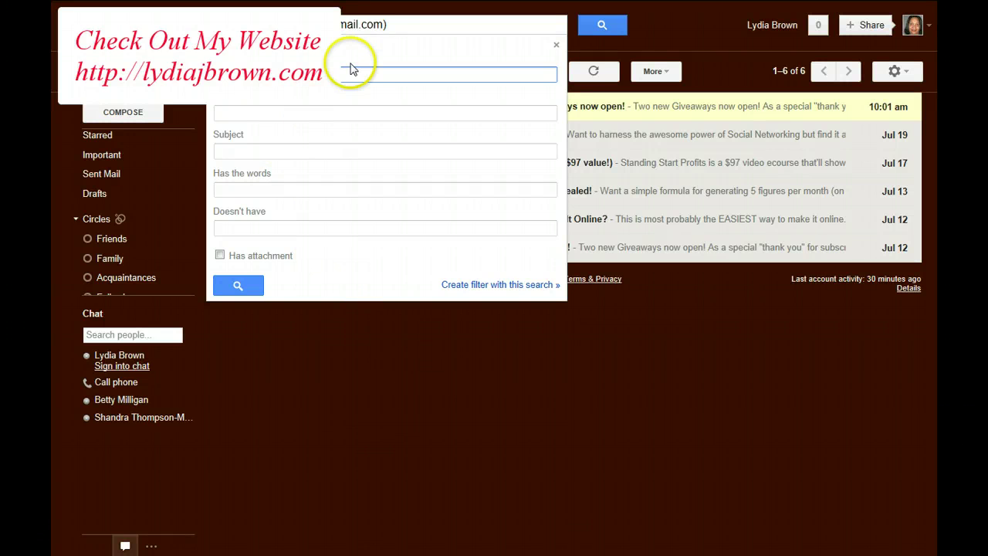
left_click(325, 363)
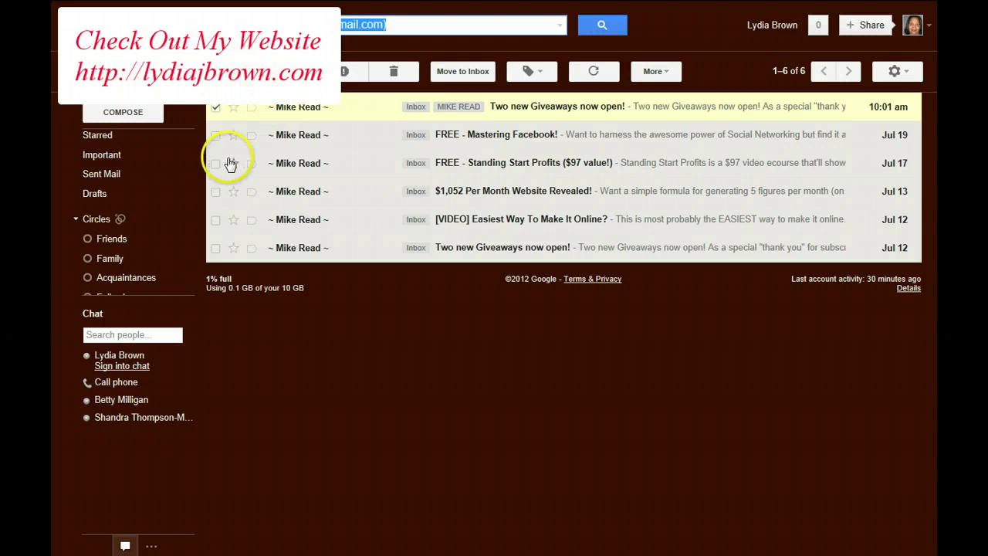
left_click(111, 91)
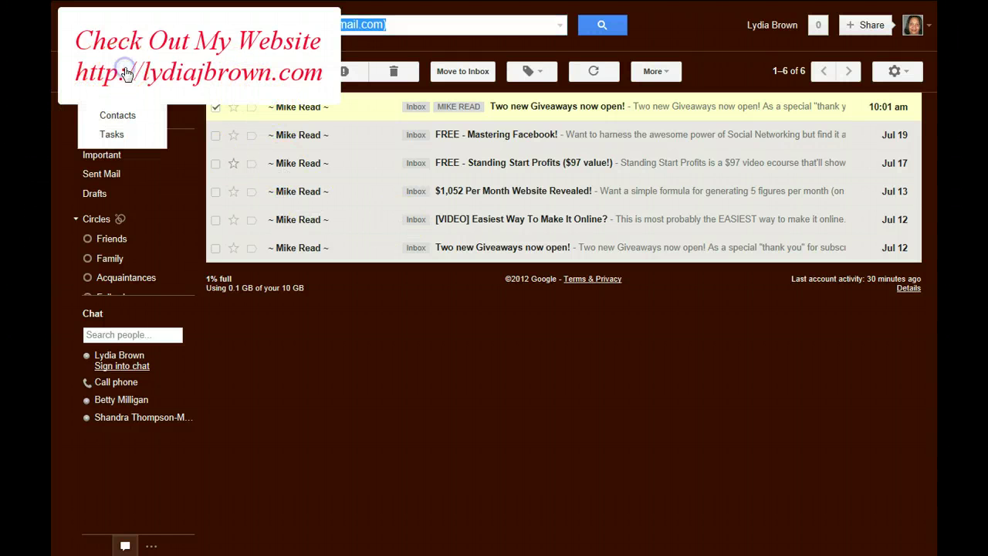
left_click(118, 93)
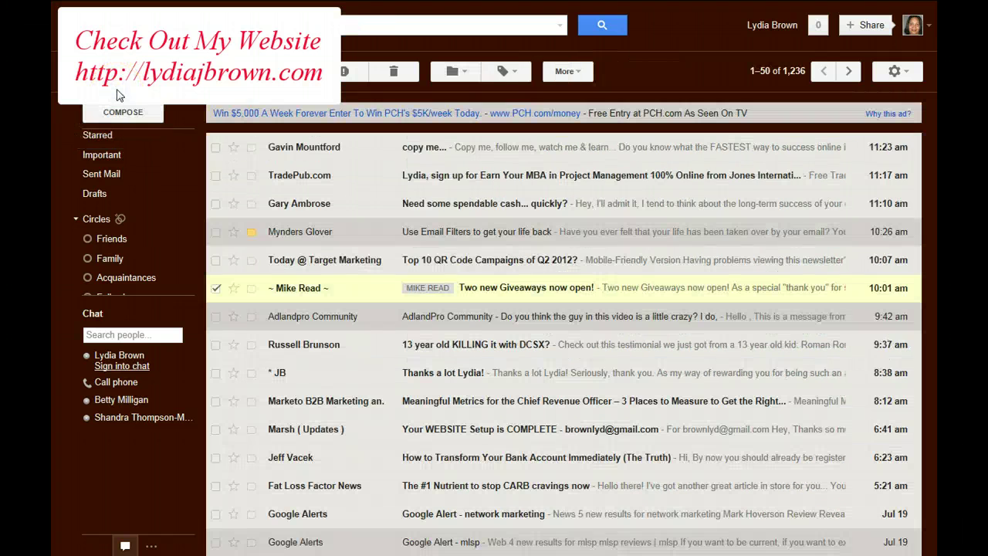
Select the 11:23 am message instead of the giveaway one and check its label list, changing nothing
left_click(215, 289)
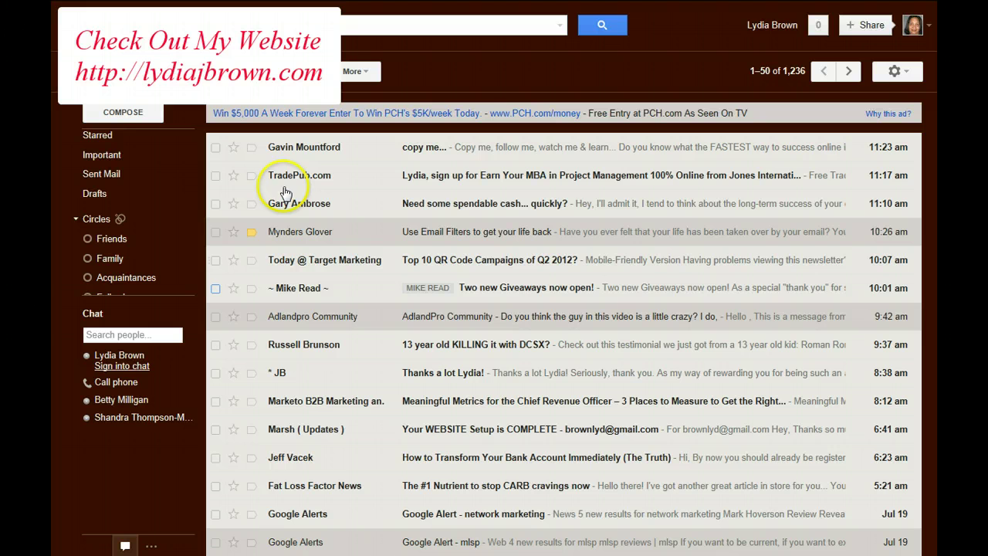
left_click(215, 147)
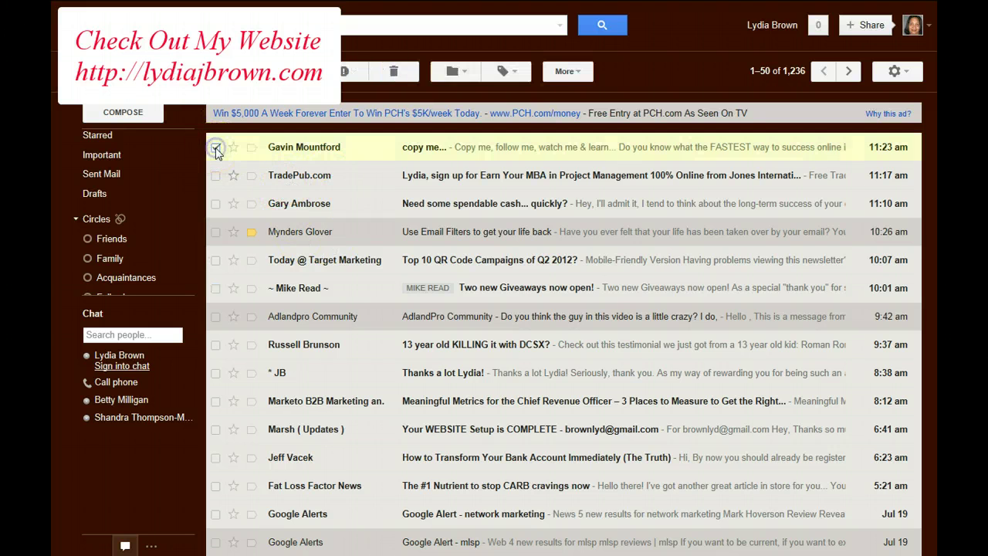
left_click(515, 72)
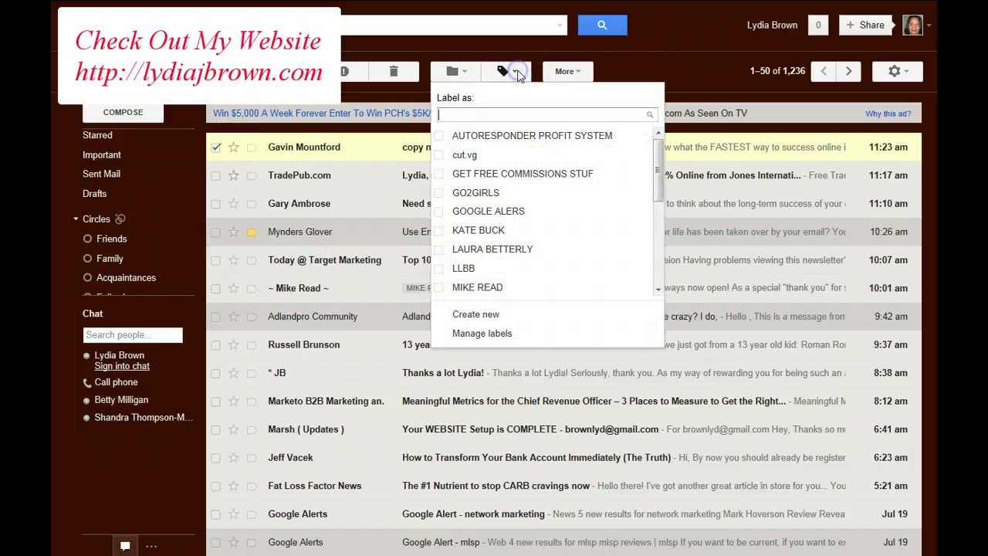
left_click(497, 323)
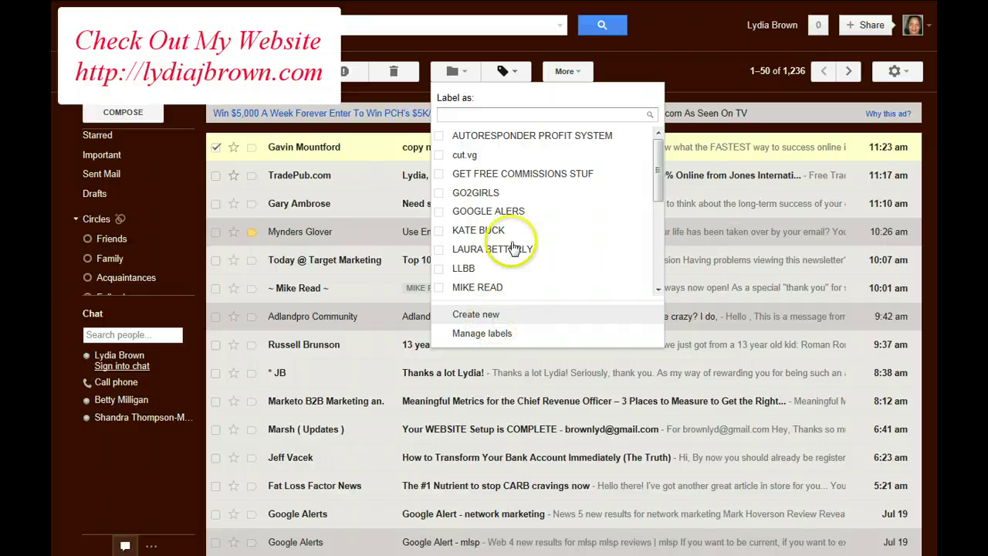
left_click(121, 471)
left_click(215, 147)
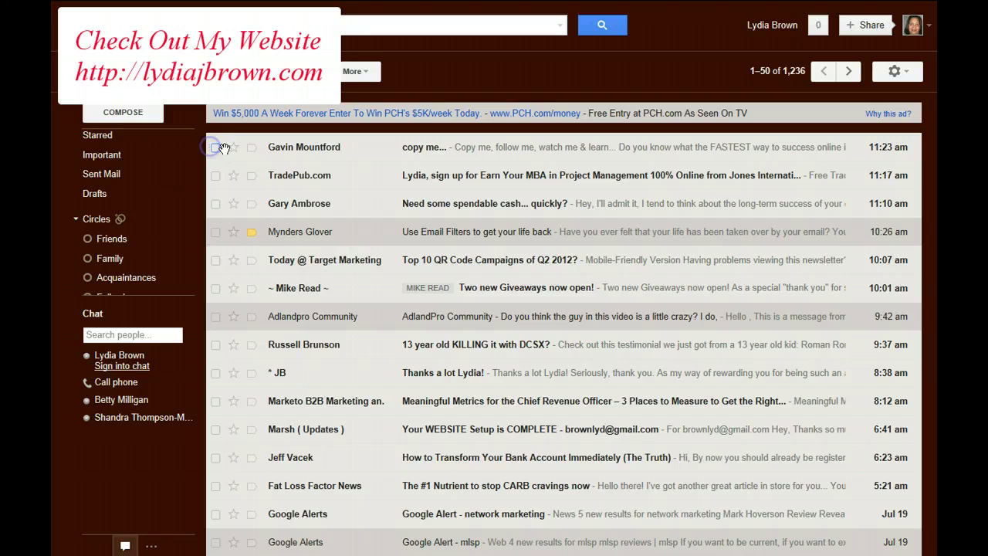
Search the 21 conversations from the 11:23 am sender and review filter actions without creating one
left_click(216, 147)
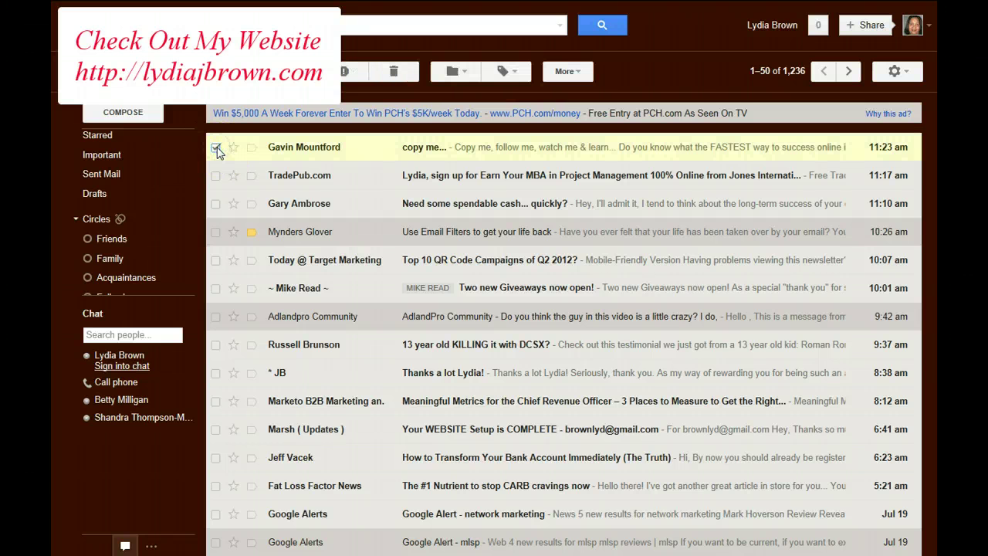
left_click(578, 72)
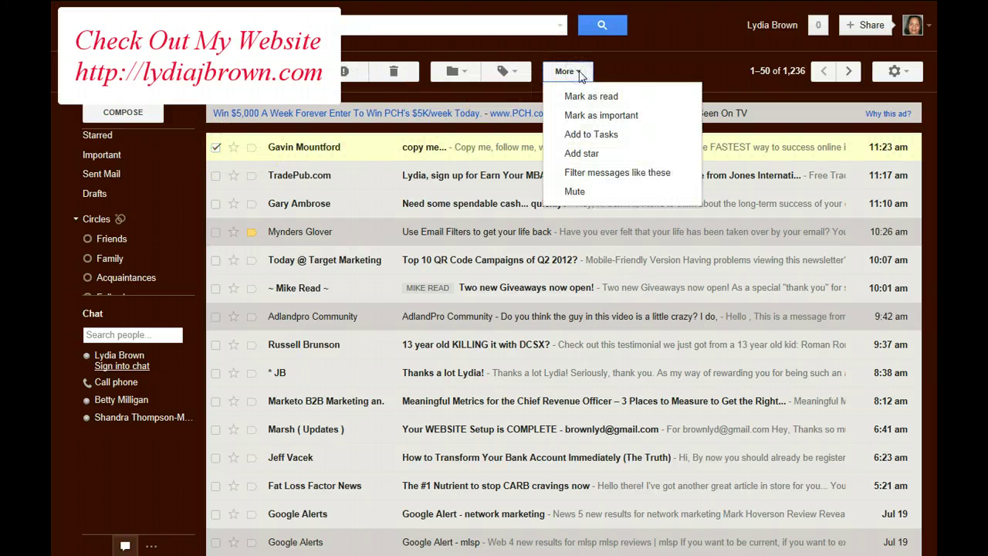
left_click(605, 173)
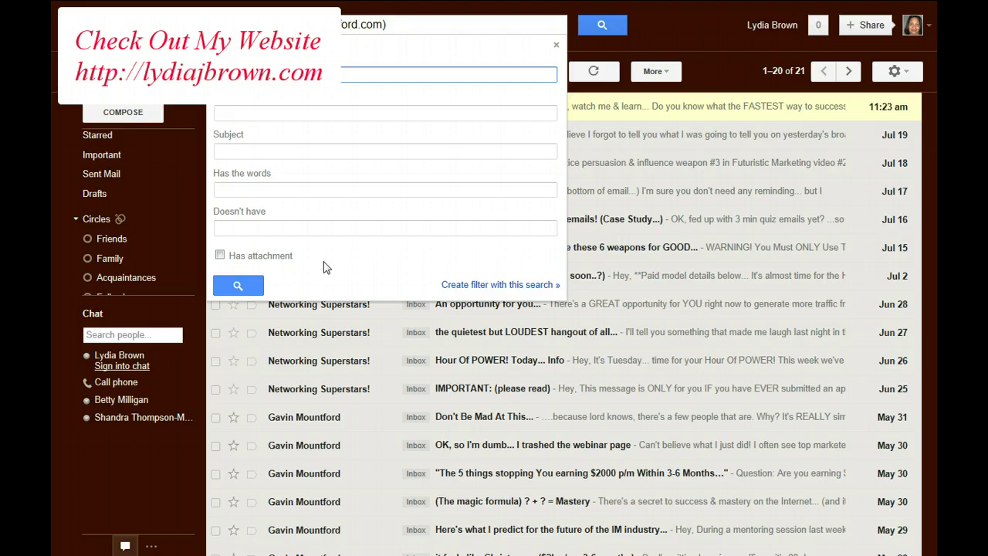
left_click(482, 284)
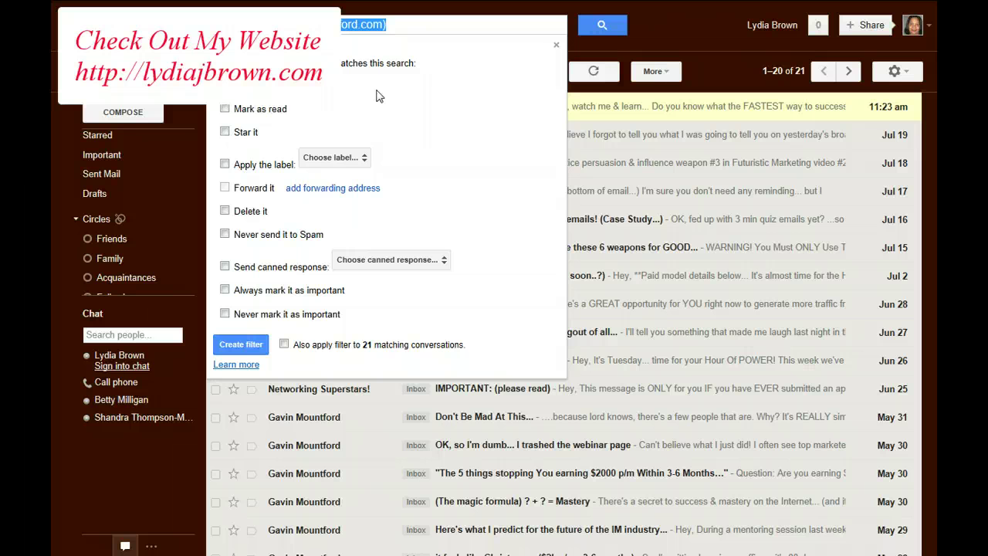
left_click(555, 44)
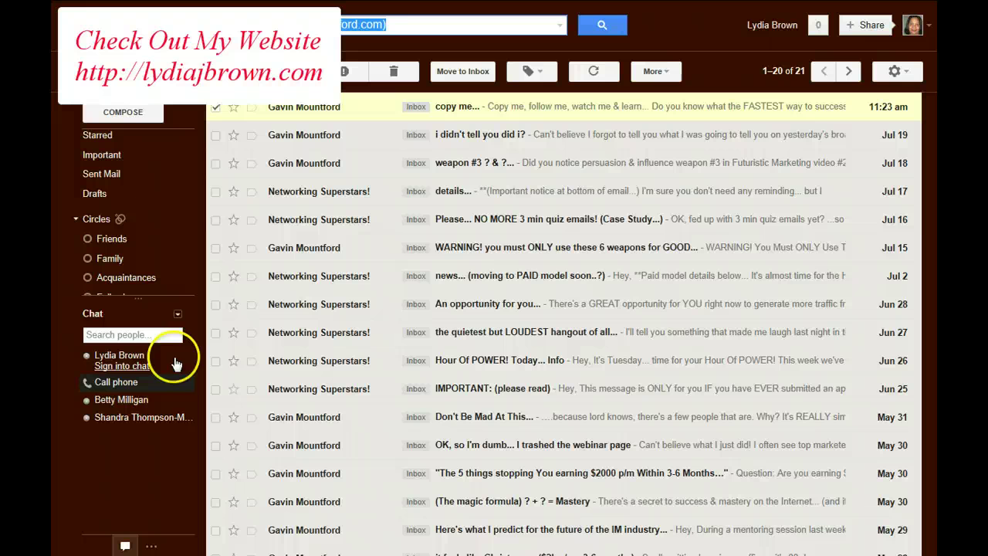
mouse_move(58, 279)
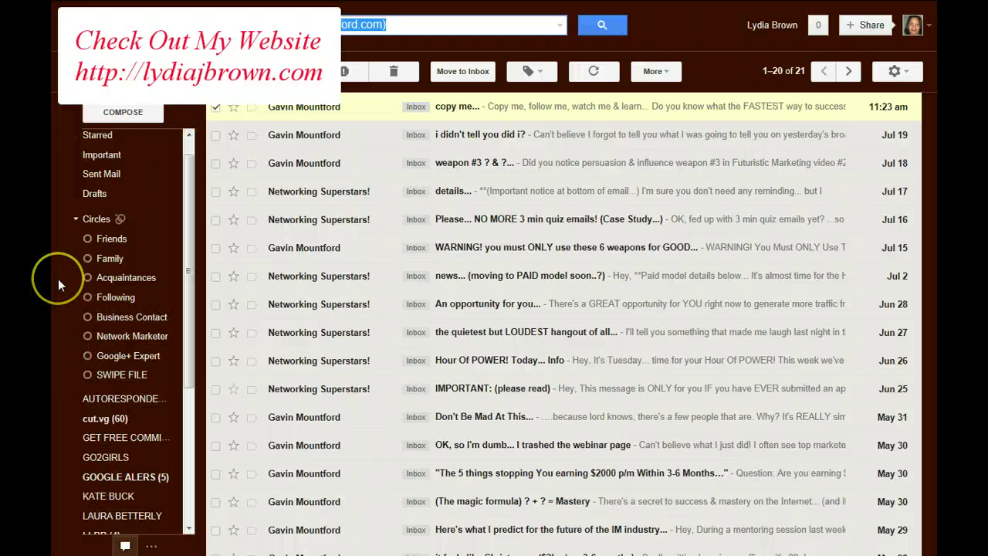